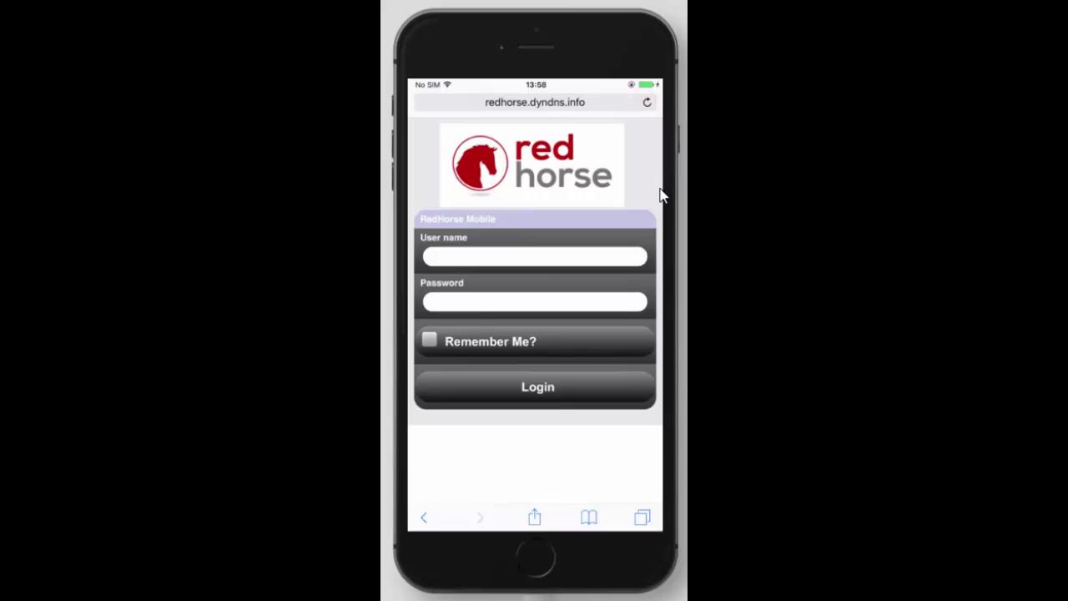
# Log in to RedHorse Mobile with the user's name and password
pyautogui.click(538, 264)
pyautogui.write('ja')
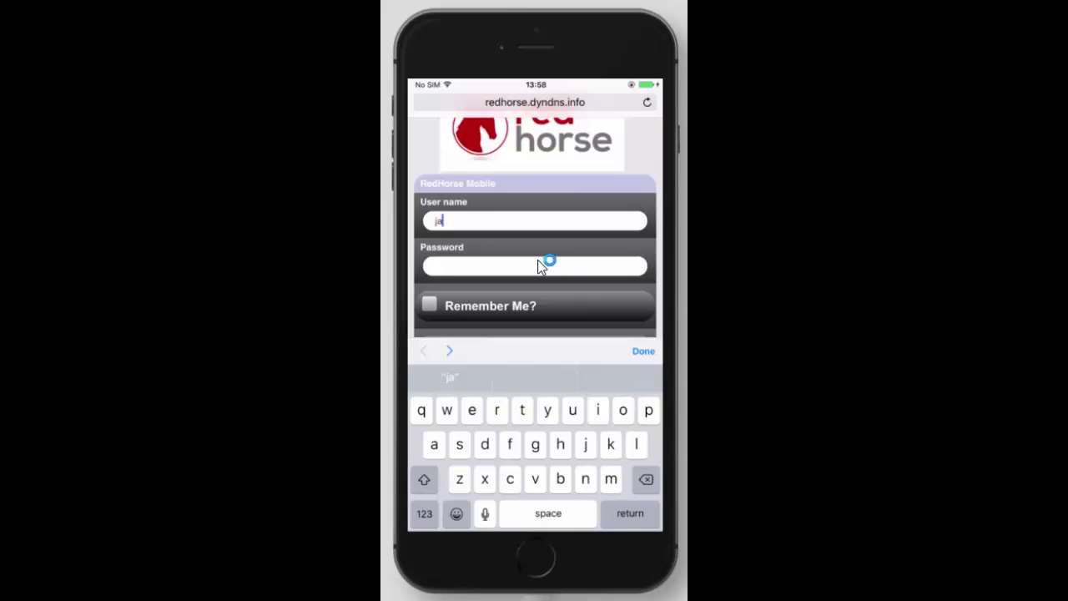
pyautogui.write('ck')
pyautogui.click(539, 266)
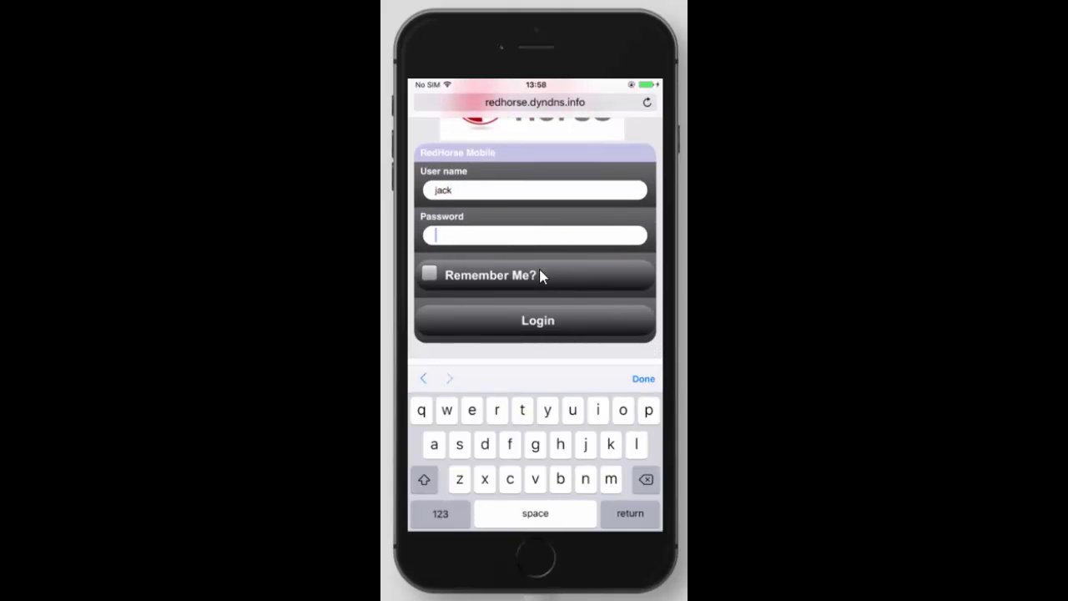
pyautogui.click(548, 328)
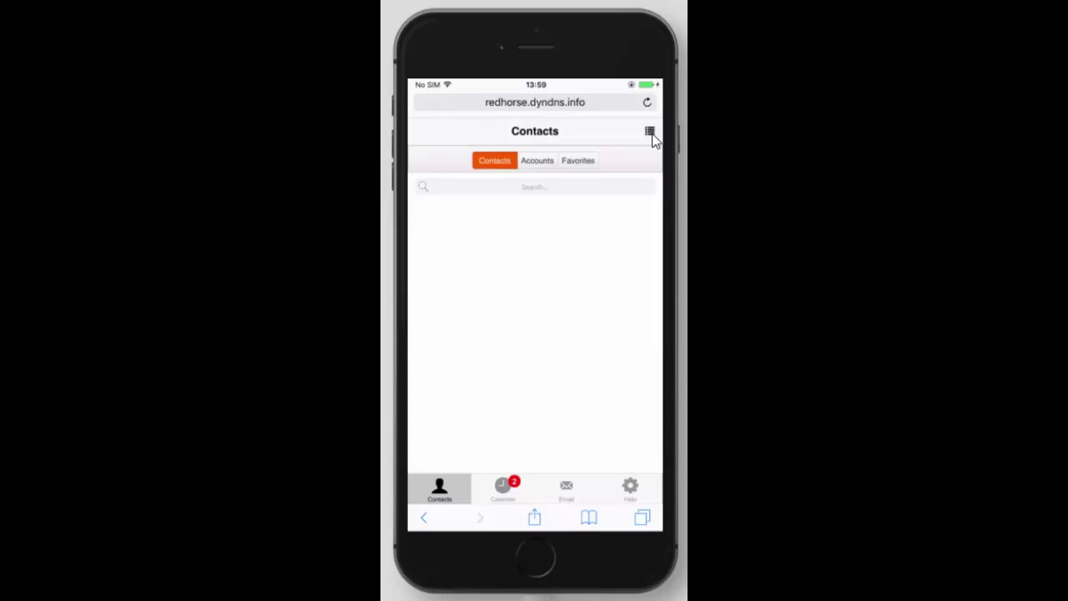
# Open the Contacts actions menu with Add and Logout, then dismiss it
pyautogui.click(651, 135)
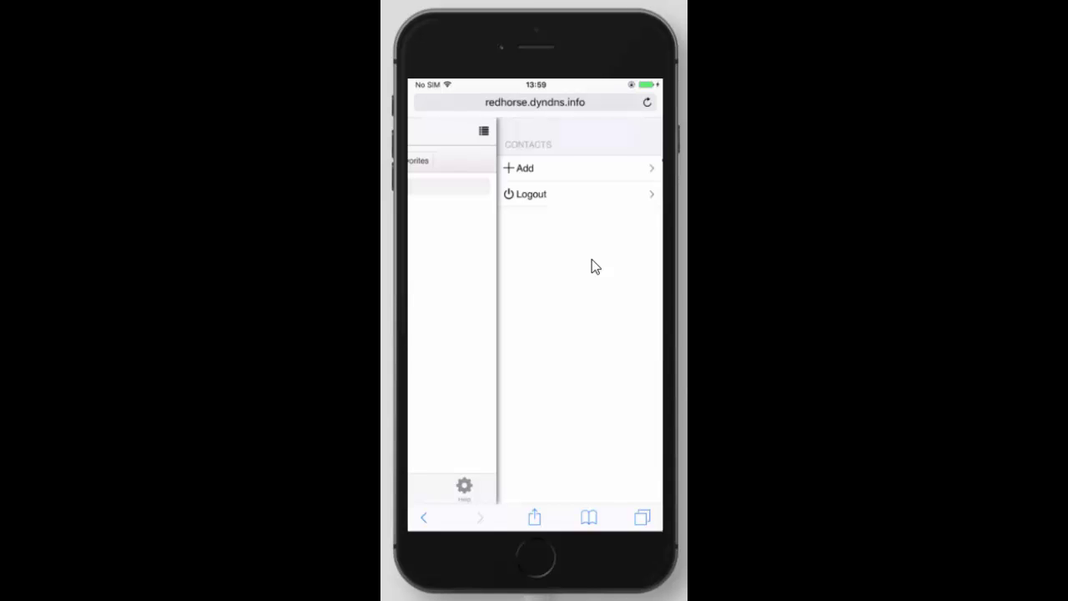
pyautogui.click(448, 239)
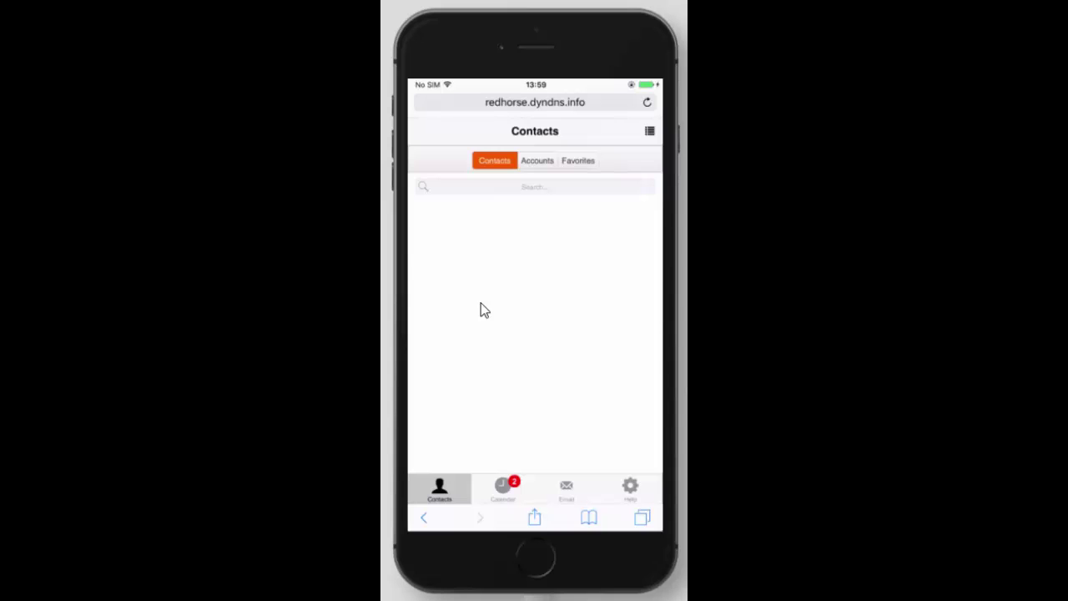
# Search contacts for 'J', view Accounts and Favorites, then open the Hearts and Flowers contact
pyautogui.click(521, 188)
pyautogui.click(491, 188)
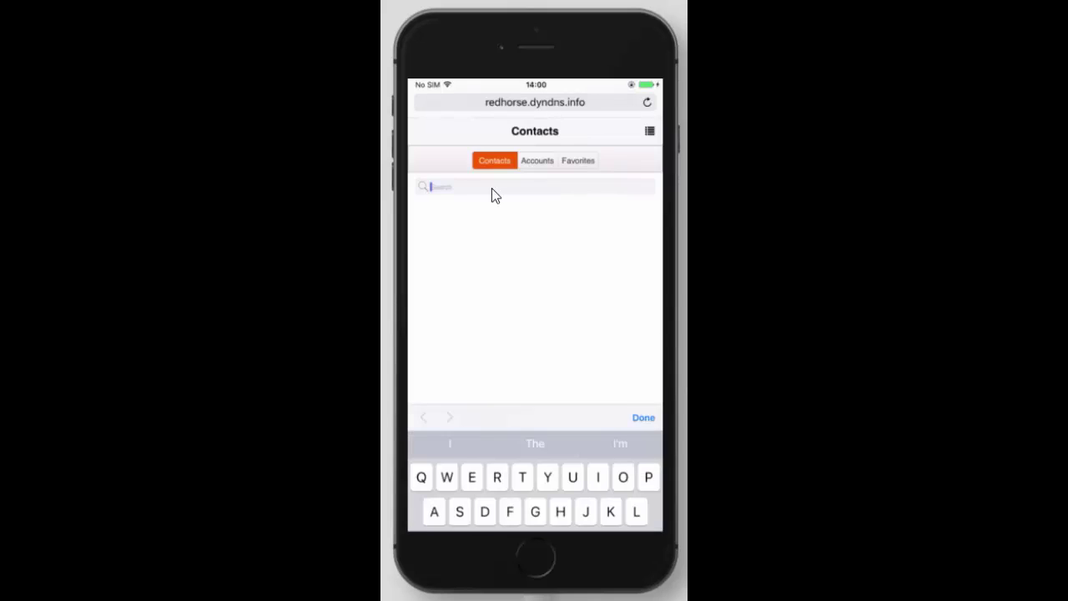
pyautogui.write('Ja')
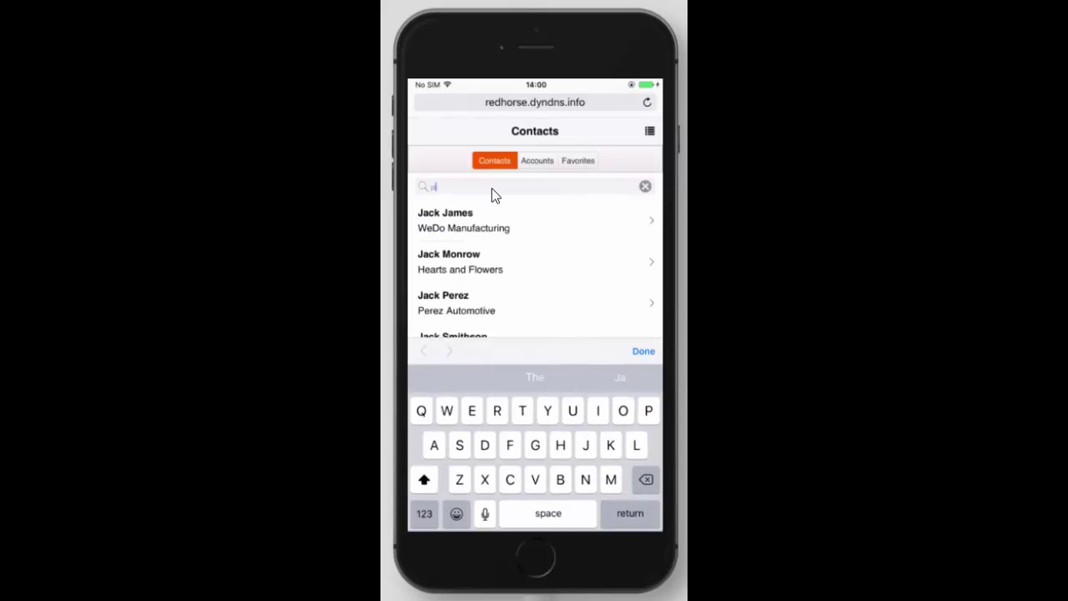
pyautogui.click(540, 157)
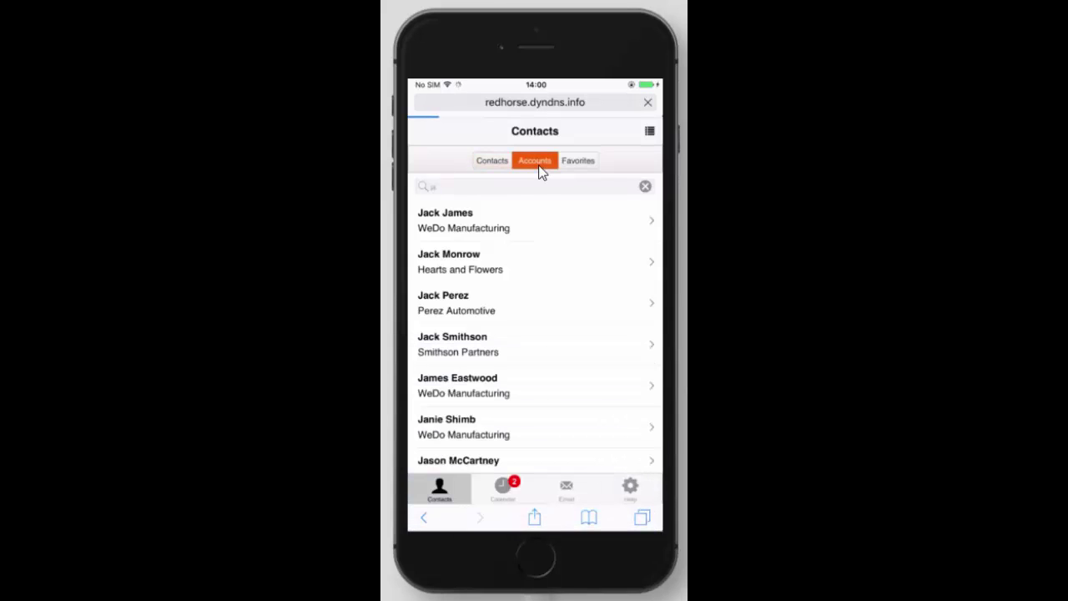
pyautogui.click(586, 162)
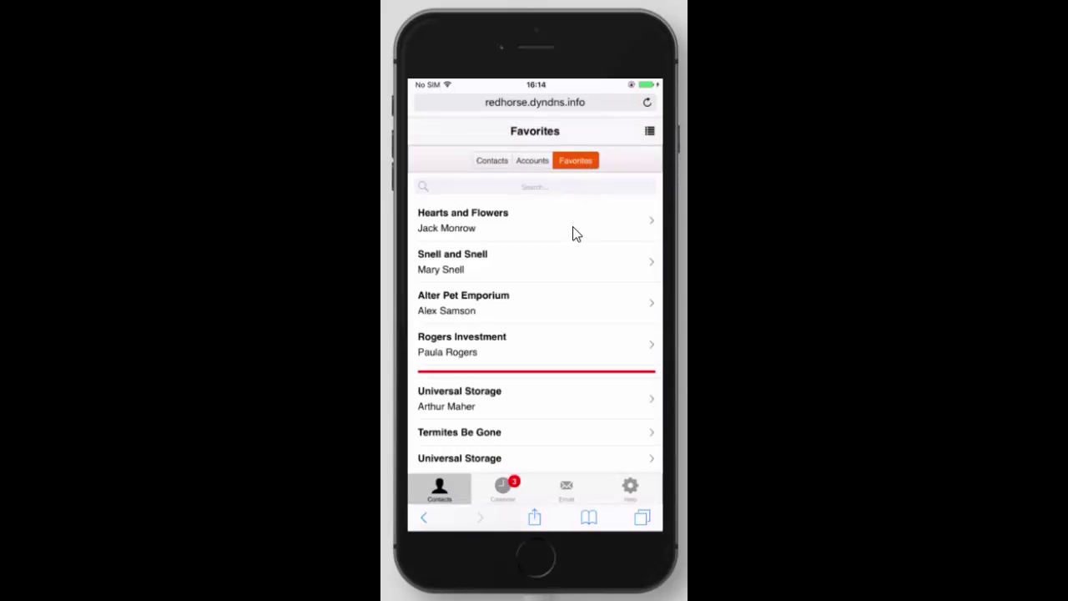
pyautogui.click(484, 224)
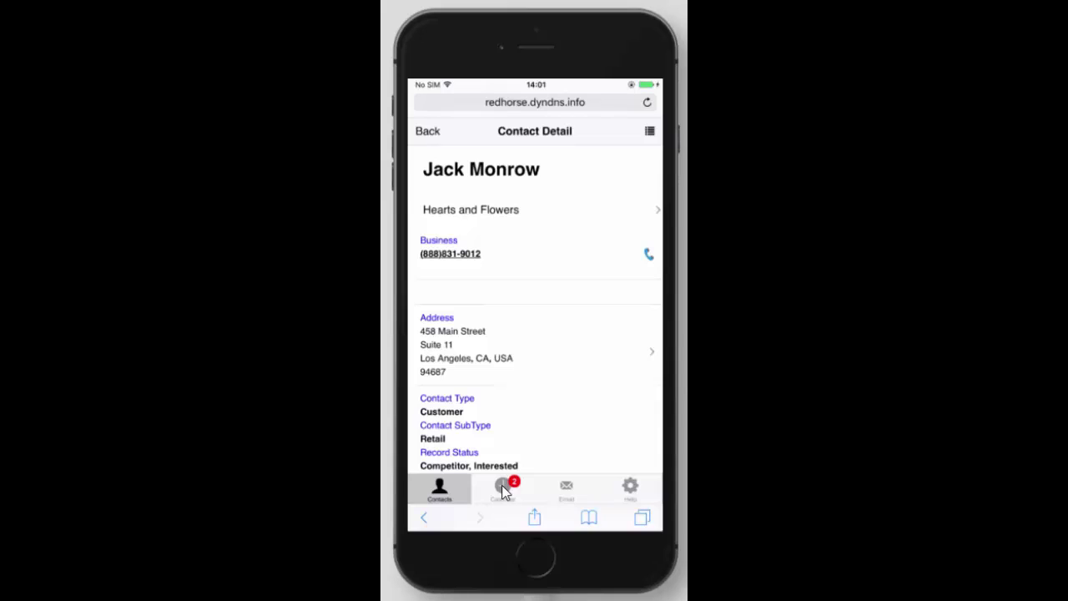
# Cycle the Calendar through Day, Week, Month, Agenda and Alarms, then open the 10/11/15 Support Call
pyautogui.click(503, 489)
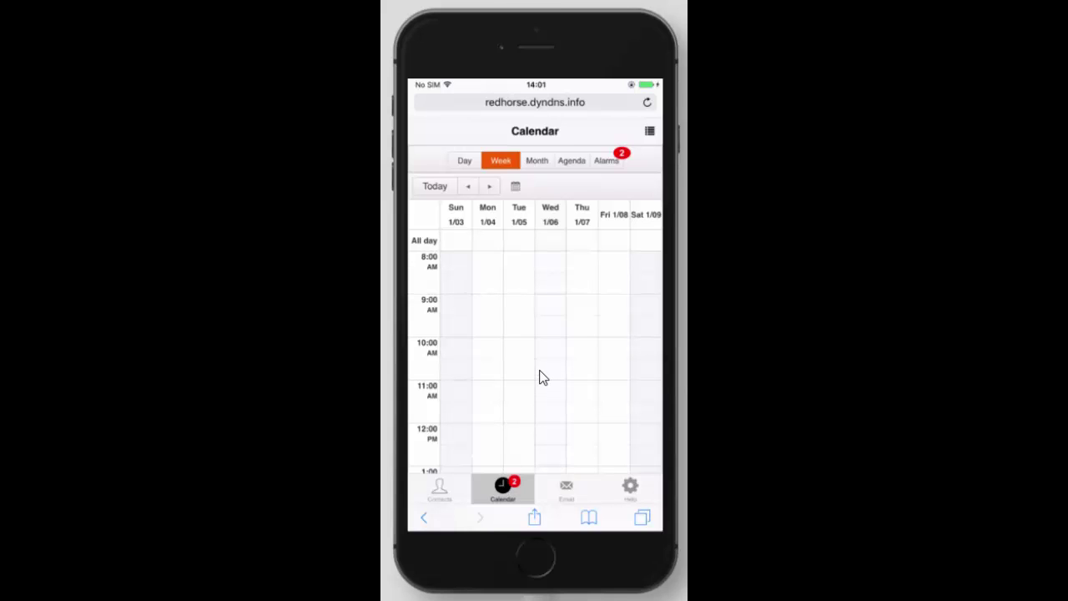
pyautogui.click(468, 164)
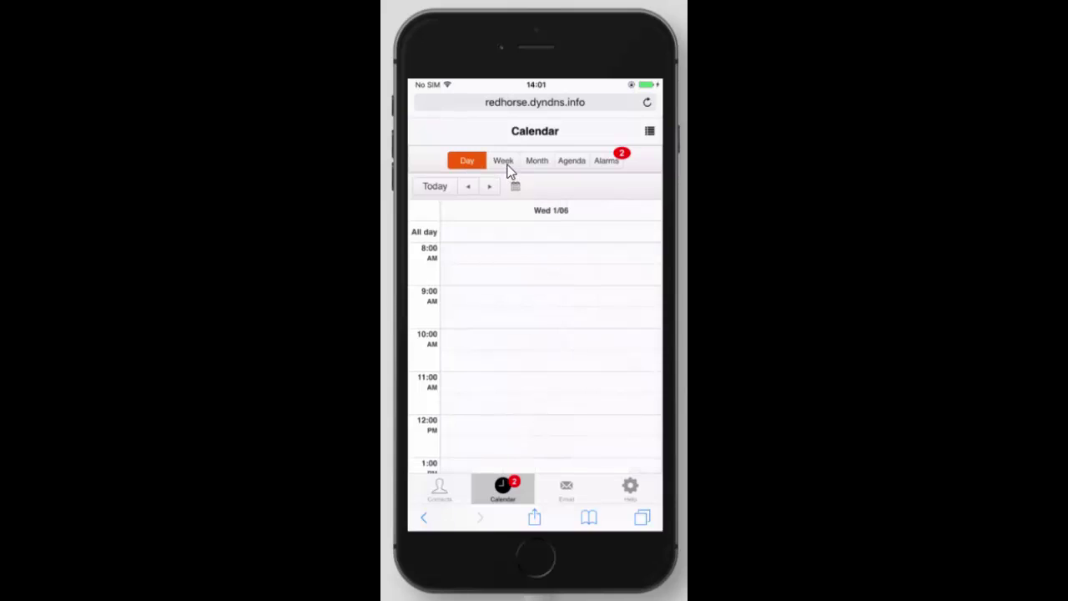
pyautogui.click(508, 167)
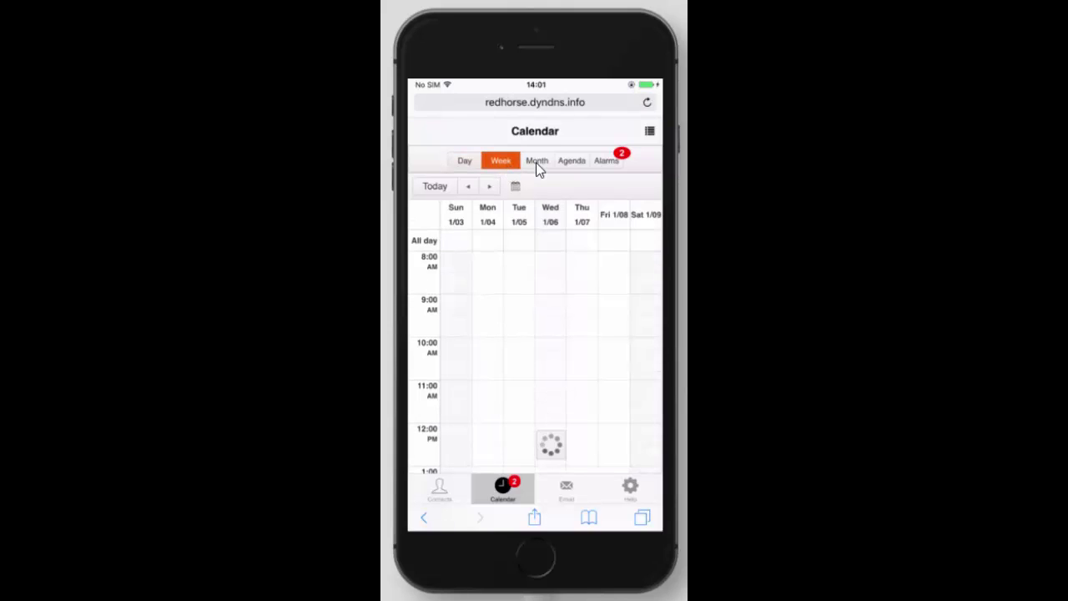
pyautogui.click(536, 162)
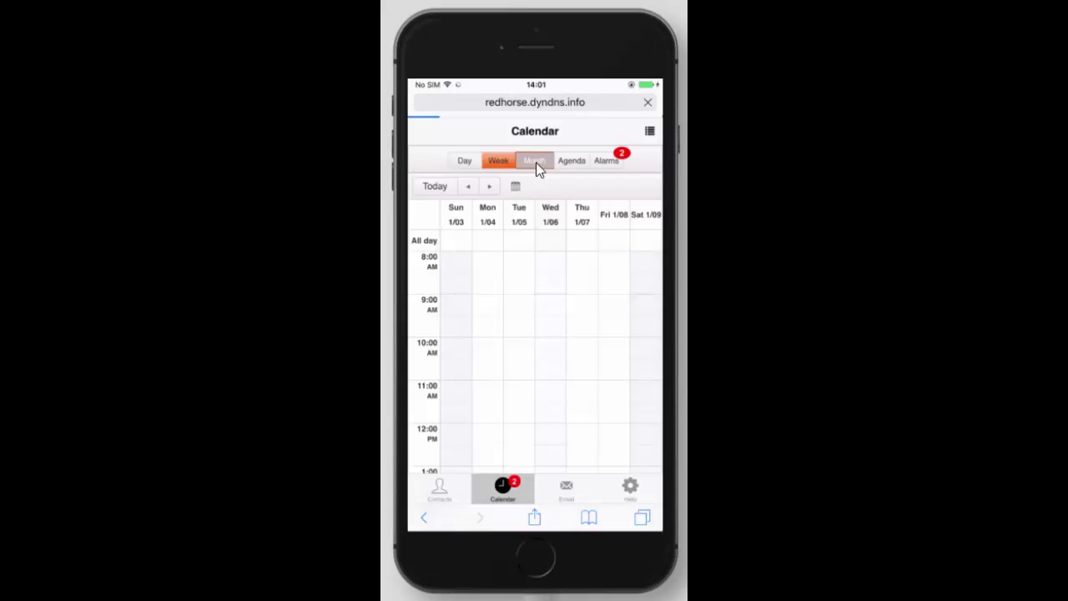
pyautogui.click(574, 162)
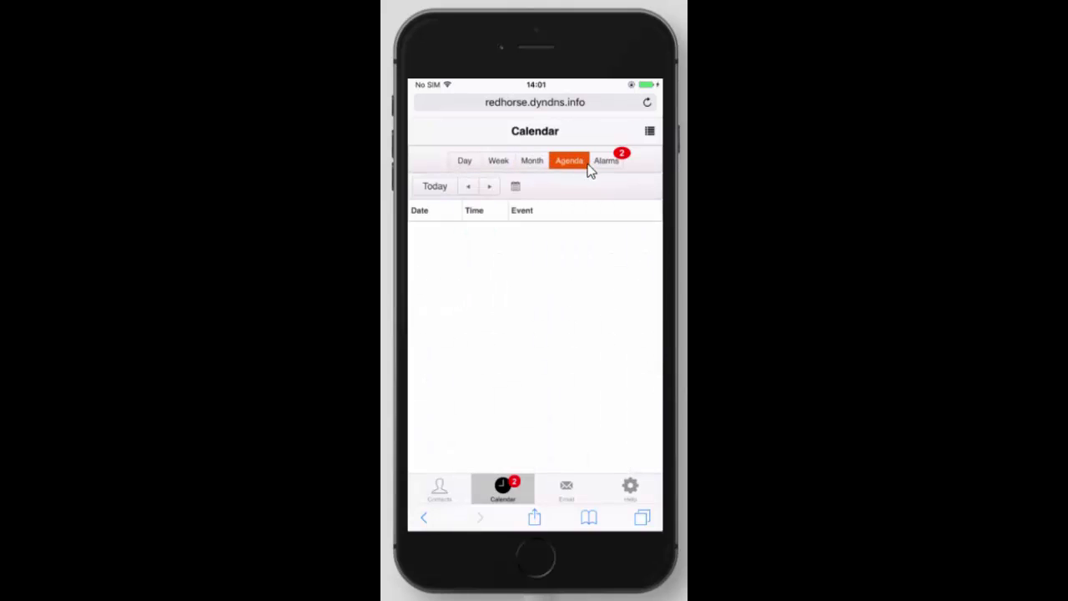
pyautogui.click(607, 164)
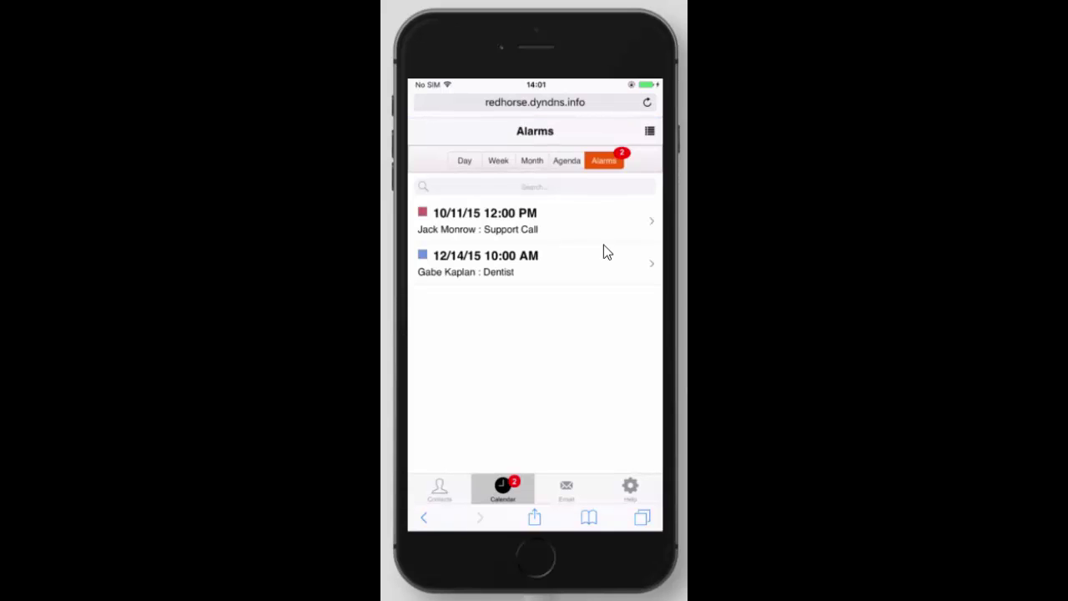
pyautogui.click(508, 232)
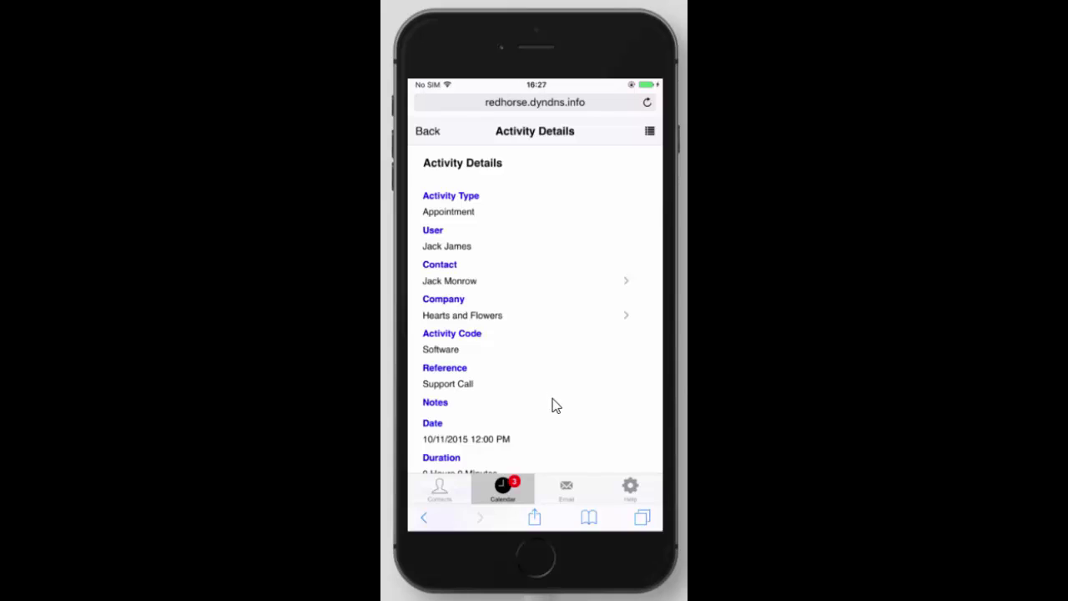
# In Email, view the accounts, then the folder list with Inbox, Outbox, Drafts and Deleted Items
pyautogui.click(572, 487)
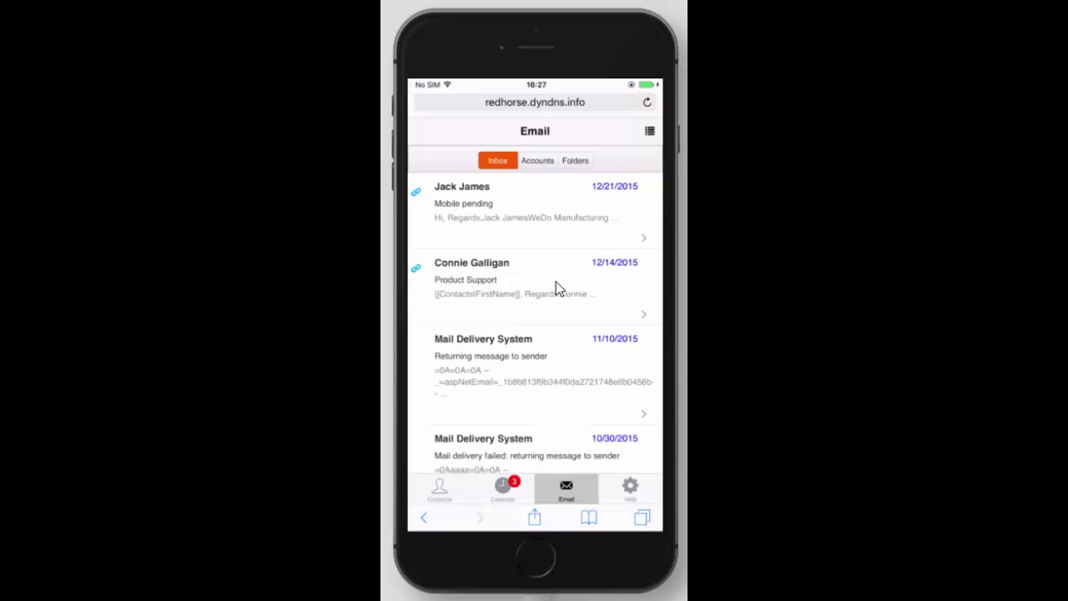
pyautogui.click(538, 164)
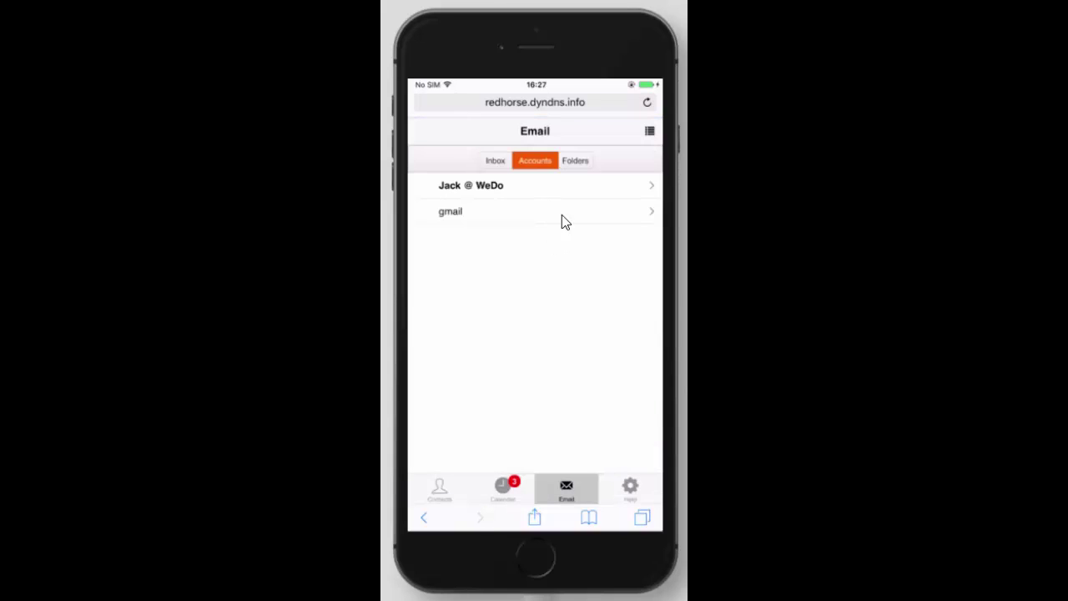
pyautogui.click(584, 162)
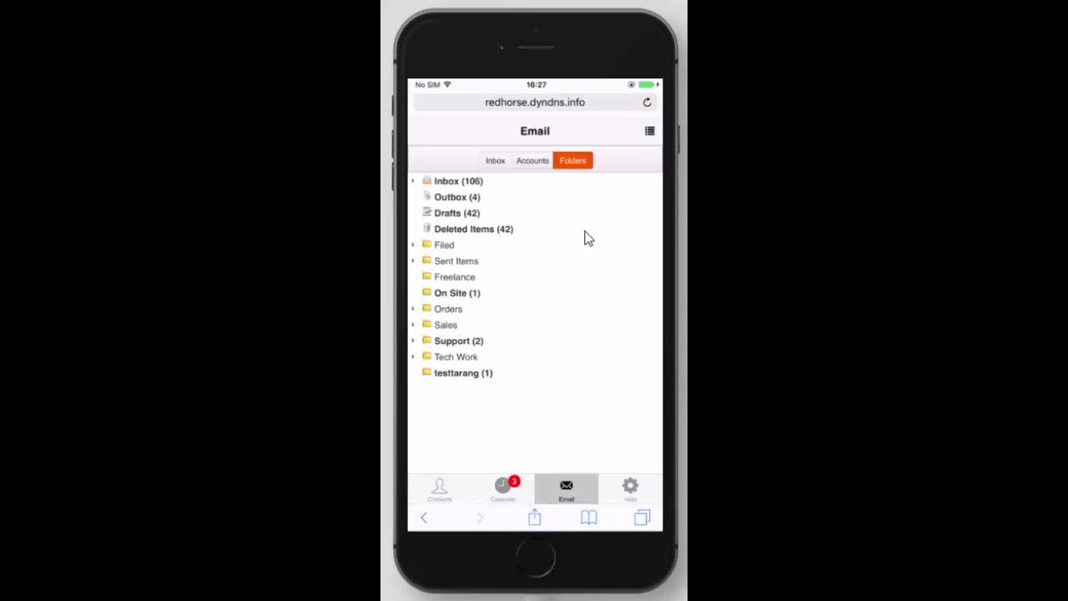
pyautogui.click(650, 132)
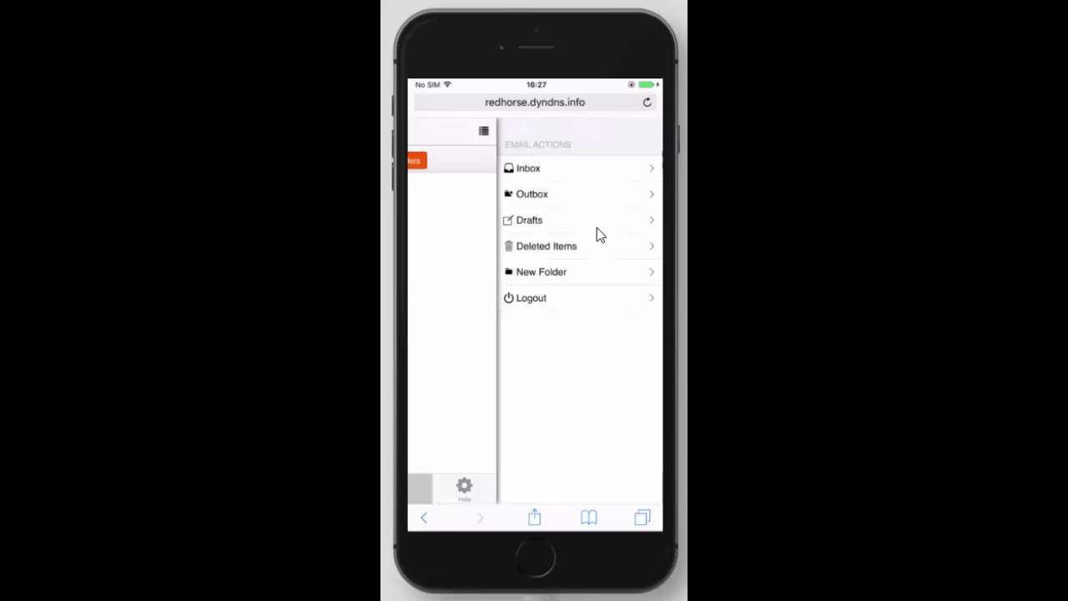
pyautogui.click(448, 217)
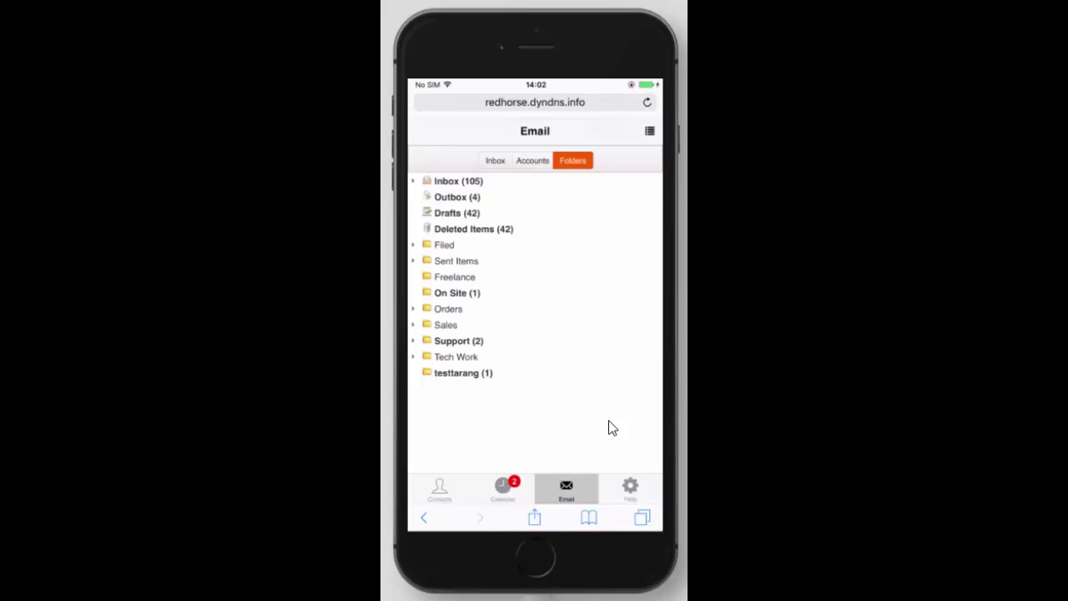
# Open the online RHMobile Help's Inbox topic in a new tab, then switch back to RedHorse Mobile
pyautogui.click(630, 489)
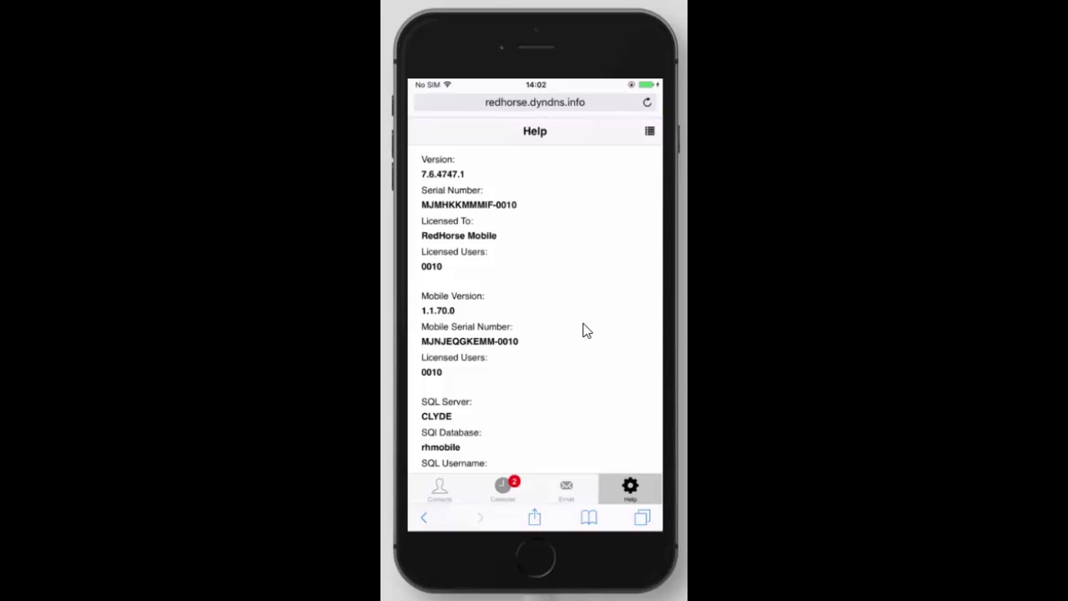
pyautogui.click(649, 131)
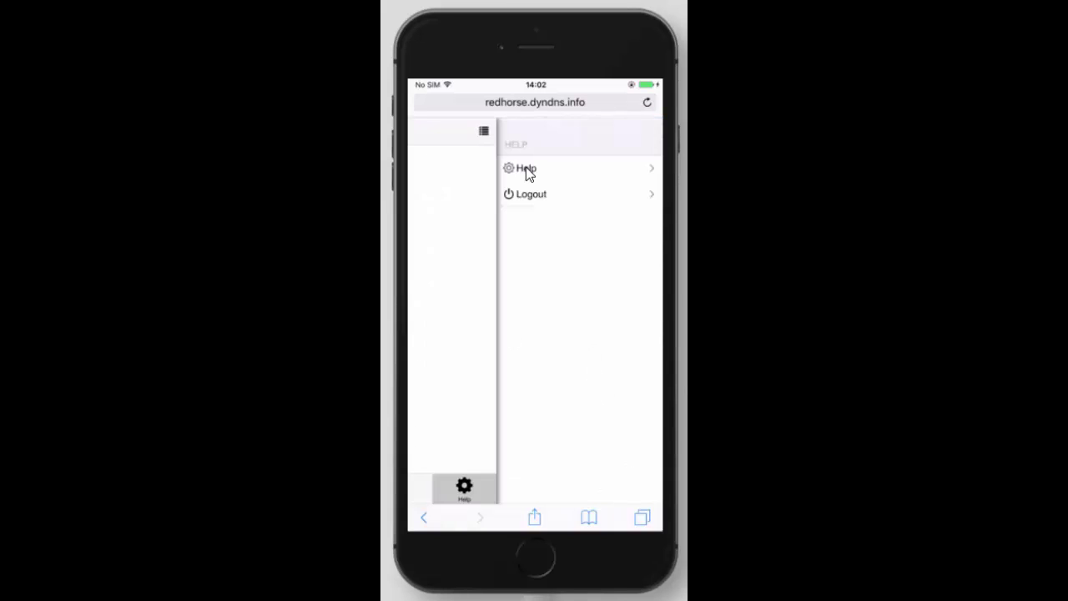
pyautogui.click(527, 170)
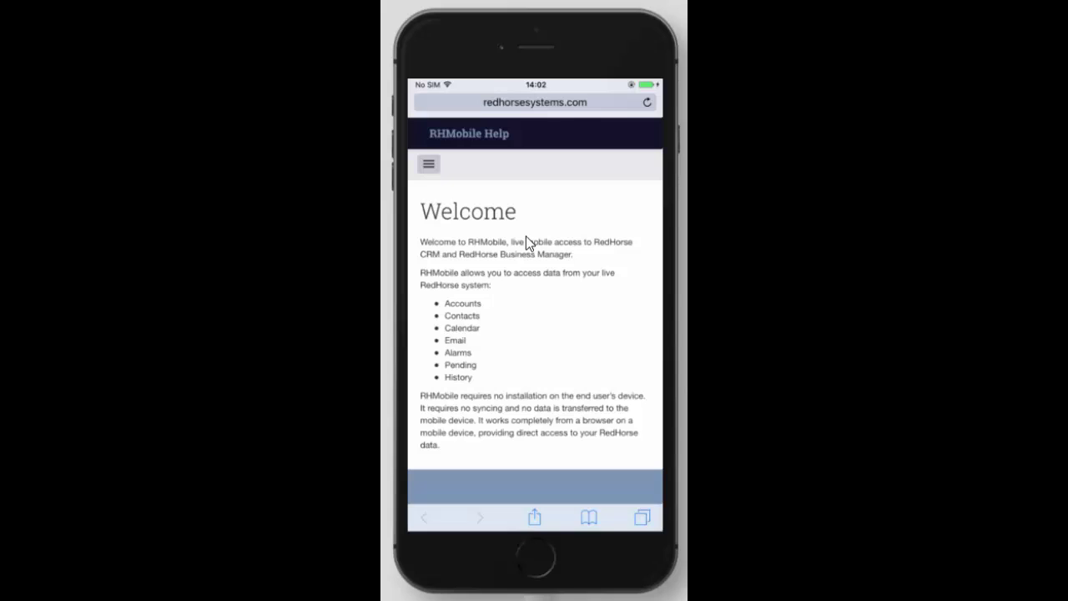
pyautogui.click(429, 166)
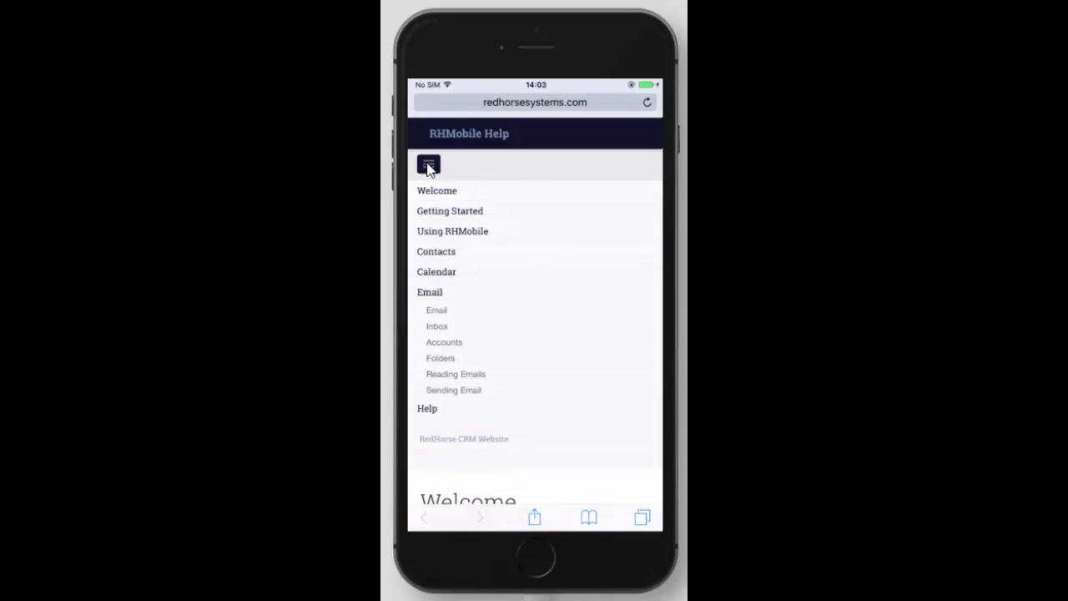
pyautogui.click(439, 328)
pyautogui.click(641, 519)
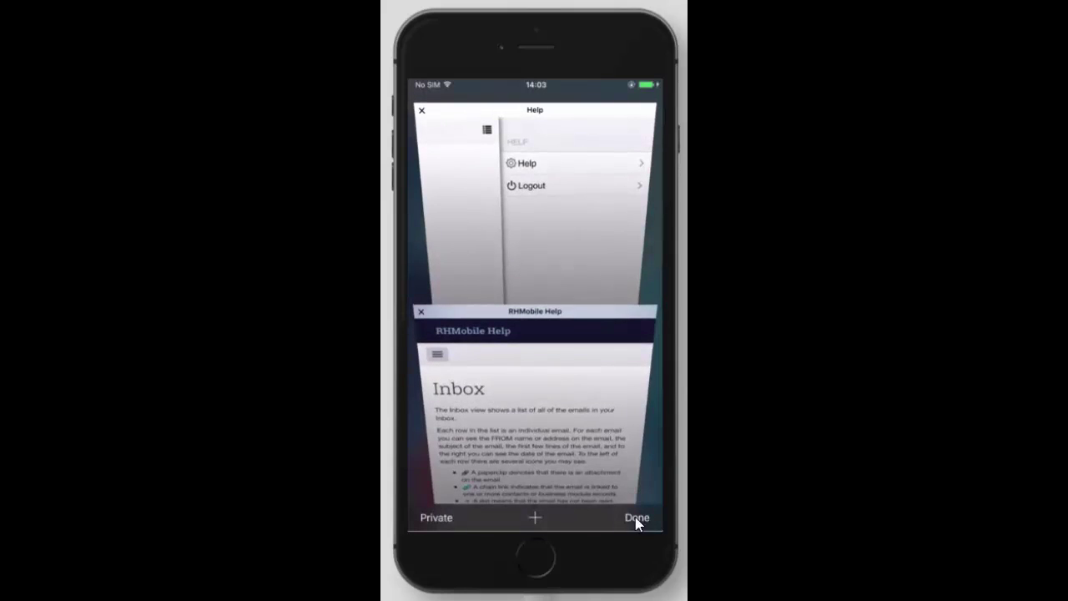
pyautogui.click(487, 210)
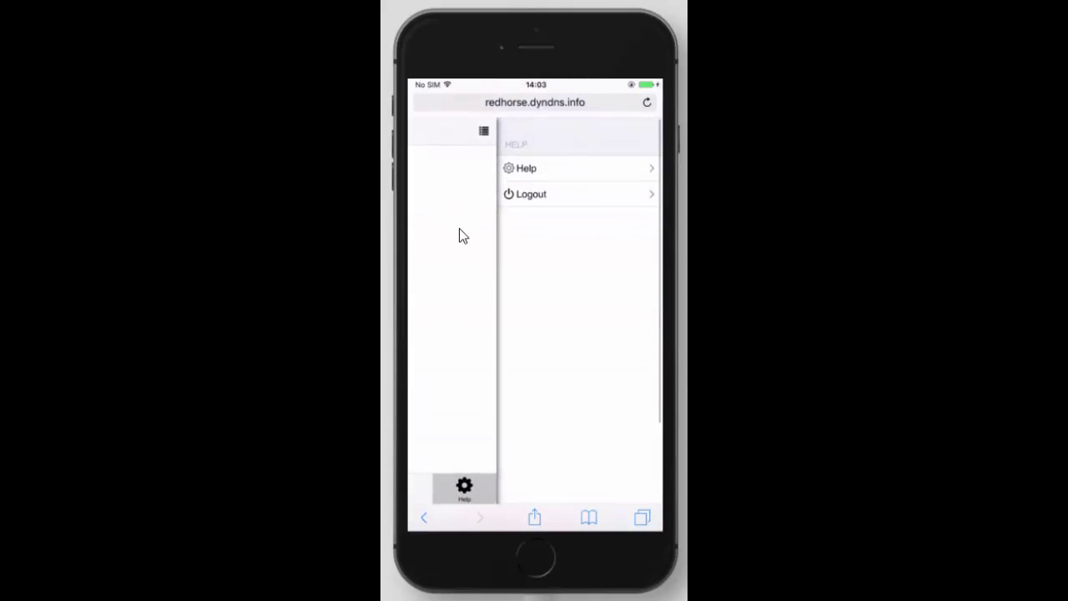
# Close the Help/Logout menu to reveal Version 7.6.4747.1, SQL Server CLYDE and database rhmobile
pyautogui.click(459, 228)
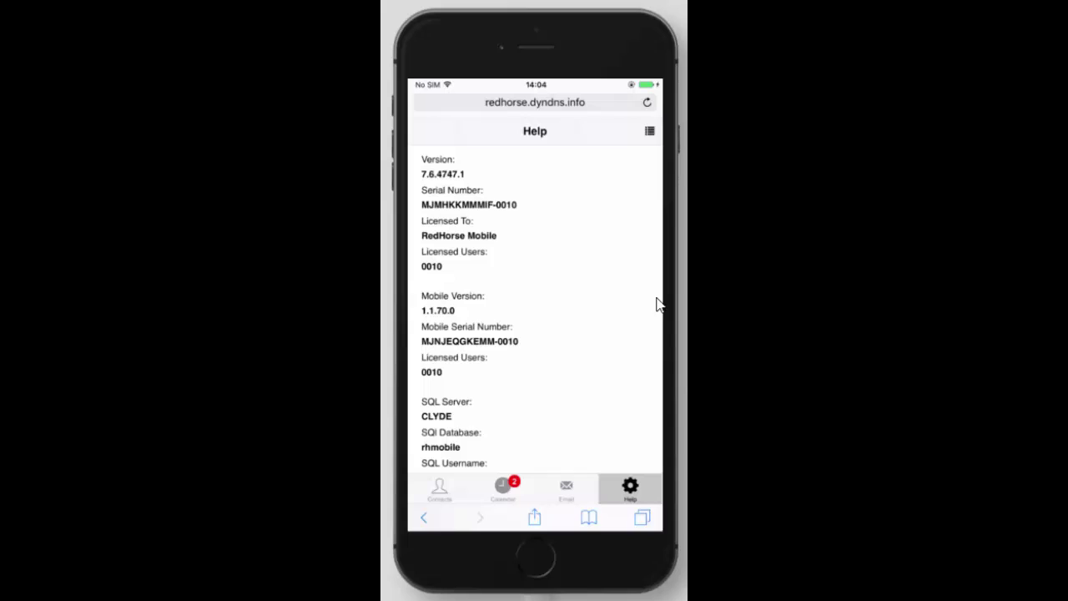
# Bring up the Help actions menu listing Help and Logout
pyautogui.click(650, 133)
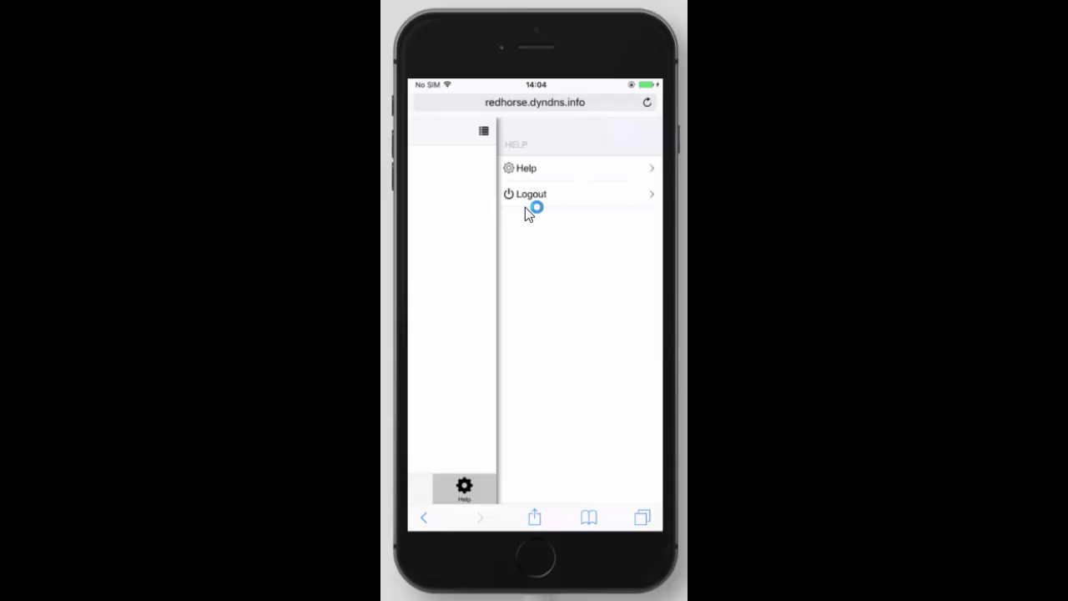